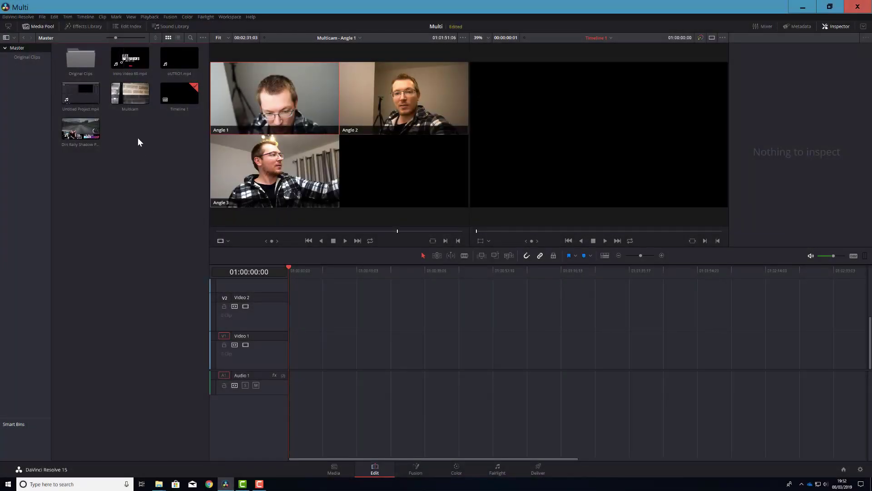
# Drop the Multicam clip onto the timeline track headers to show its three angles on separate tracks
pyautogui.click(129, 96)
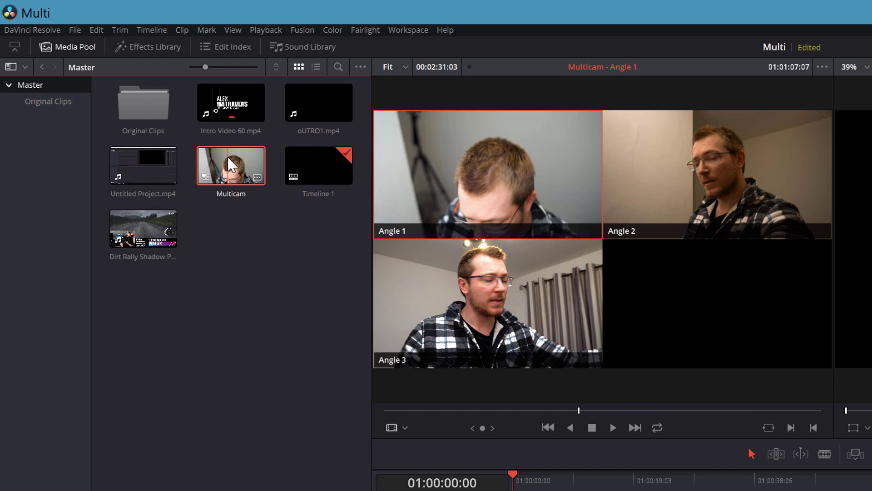
pyautogui.rightClick(227, 156)
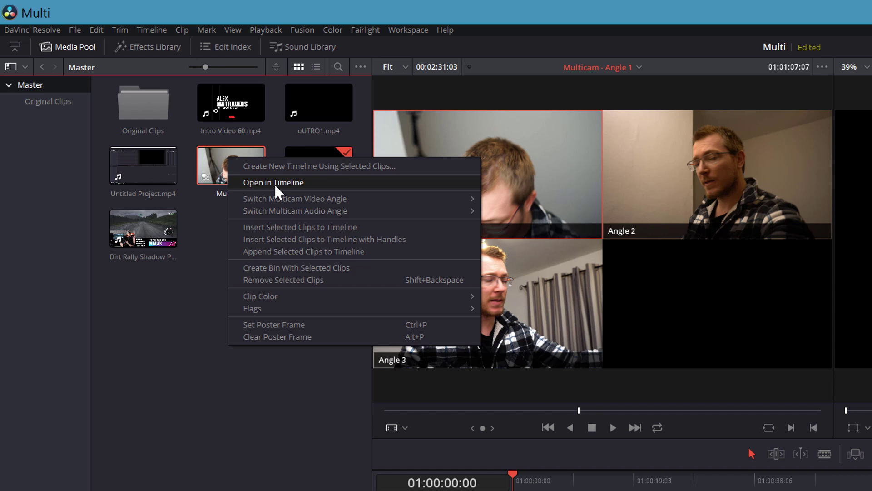
pyautogui.click(257, 389)
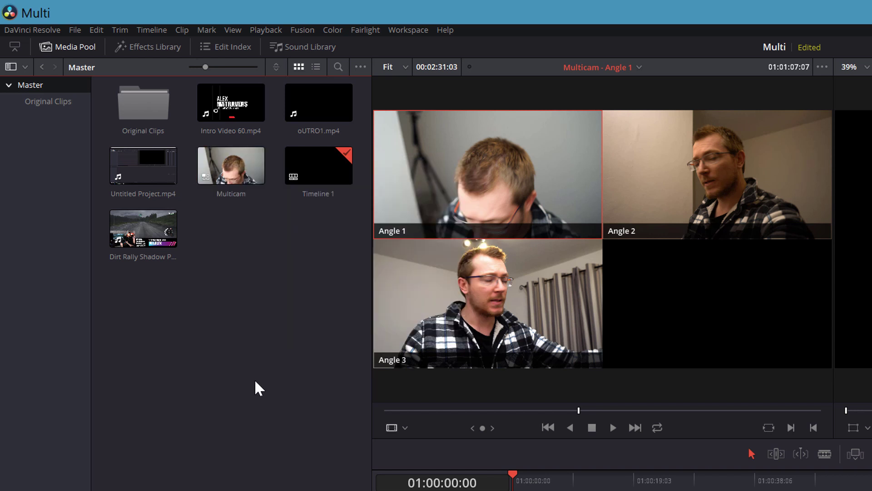
pyautogui.moveTo(227, 162); pyautogui.dragTo(290, 296)
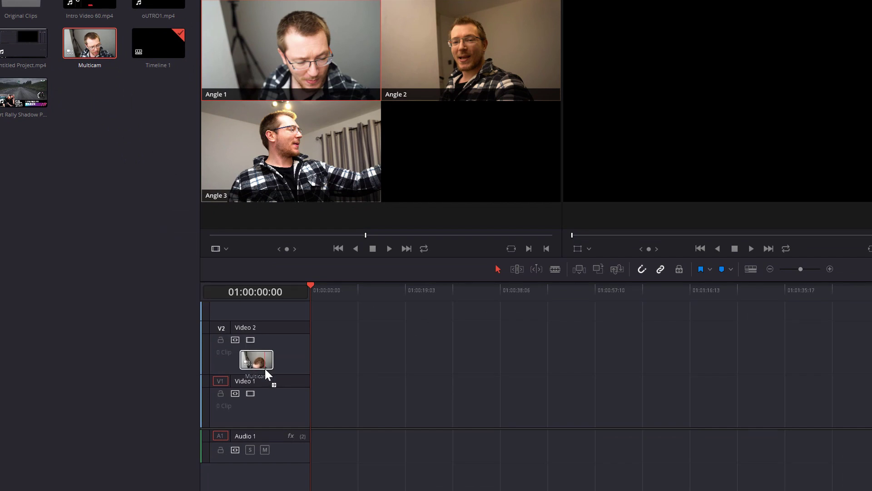
pyautogui.moveTo(265, 371); pyautogui.dragTo(376, 378)
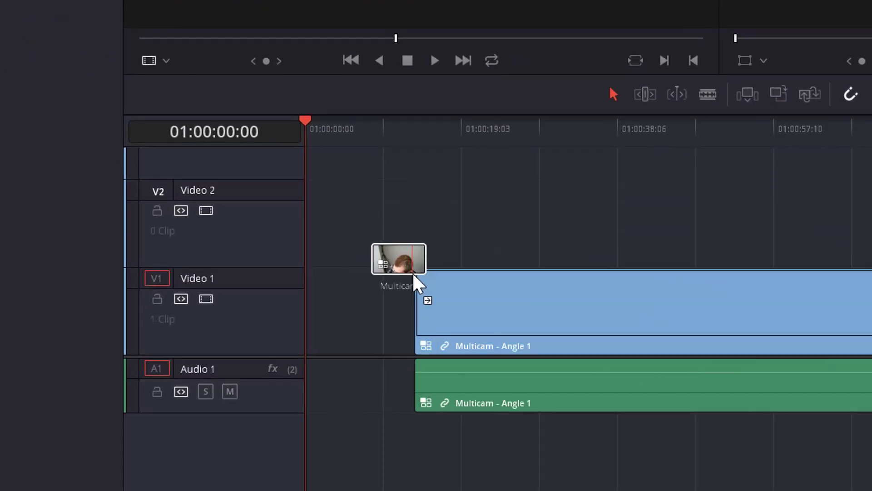
pyautogui.moveTo(414, 274); pyautogui.dragTo(253, 271)
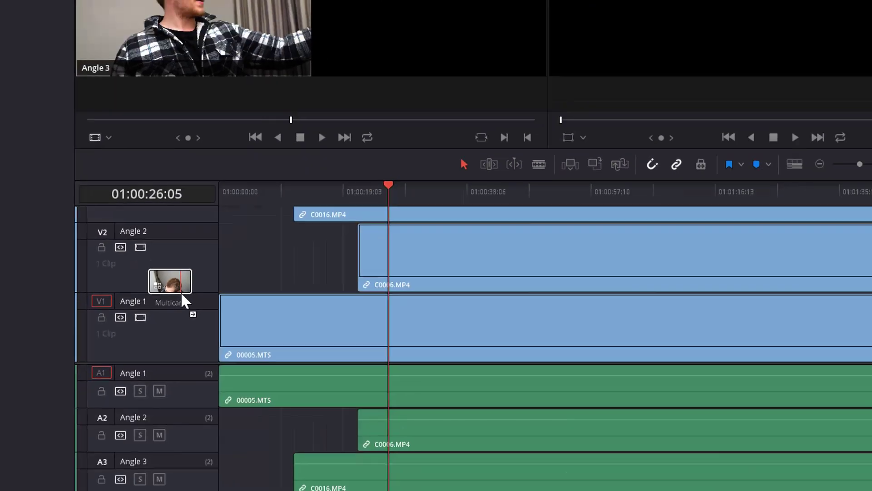
pyautogui.moveTo(181, 290); pyautogui.dragTo(111, 290)
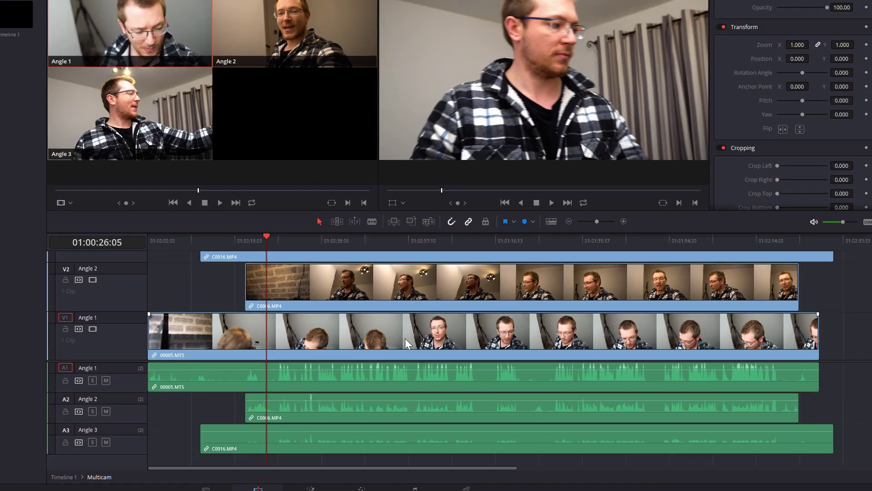
# Slide C0006.MP4 on V2 about two seconds earlier, then a few frames later, to resync Angle 2
pyautogui.scroll(1, 751, 197)
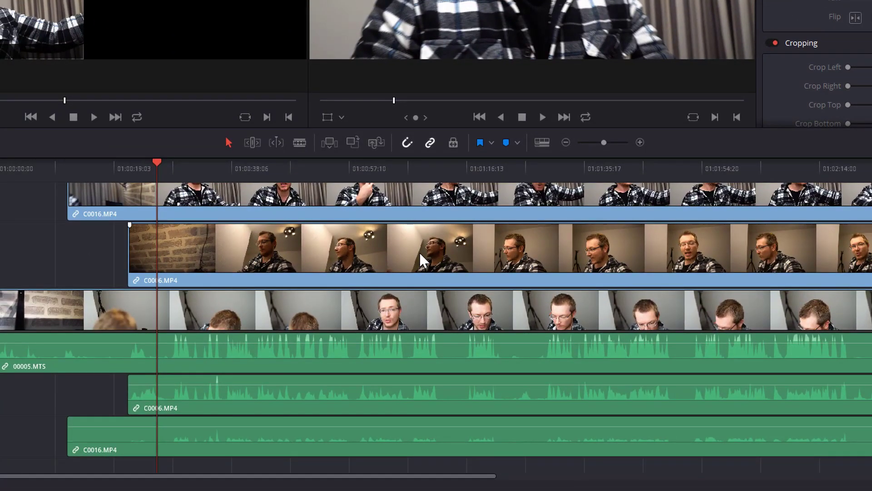
pyautogui.moveTo(419, 251)
pyautogui.mouseDown()
pyautogui.moveTo(388, 255)
pyautogui.moveTo(415, 249)
pyautogui.mouseUp()
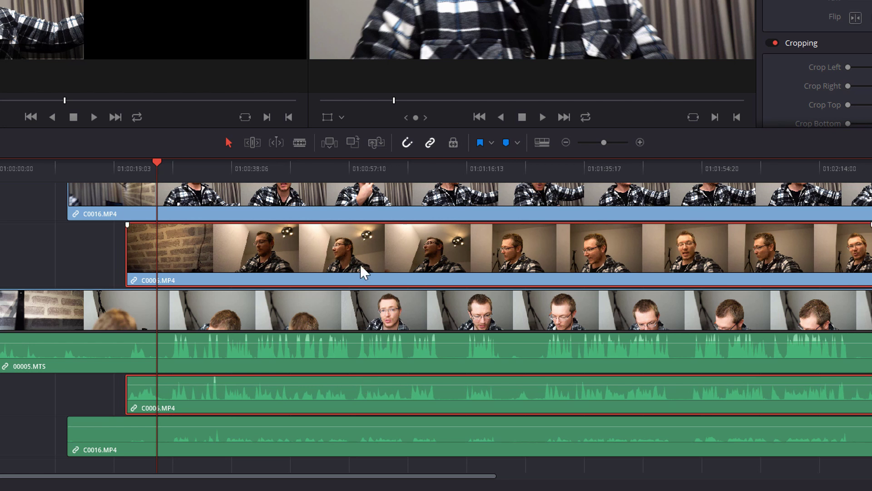
pyautogui.moveTo(360, 264); pyautogui.dragTo(362, 263)
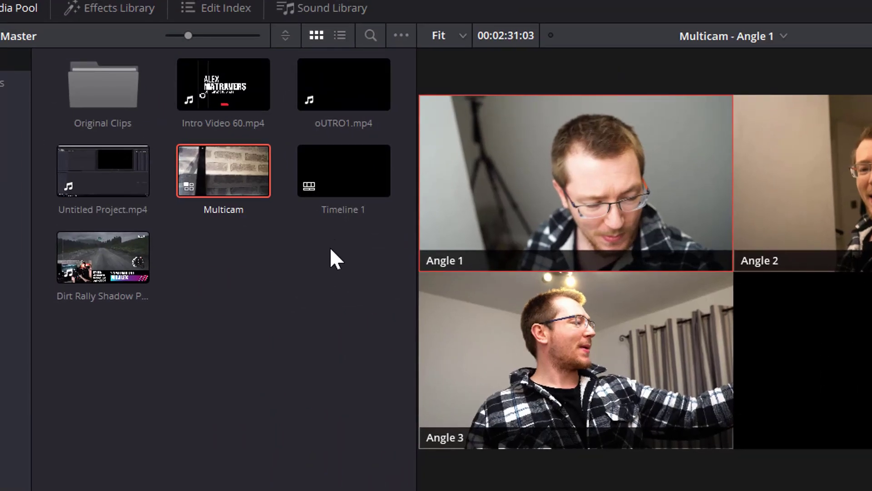
# Open Timeline 1 and place the Multicam clip at its start on Video 1 and Audio 1
pyautogui.click(339, 170)
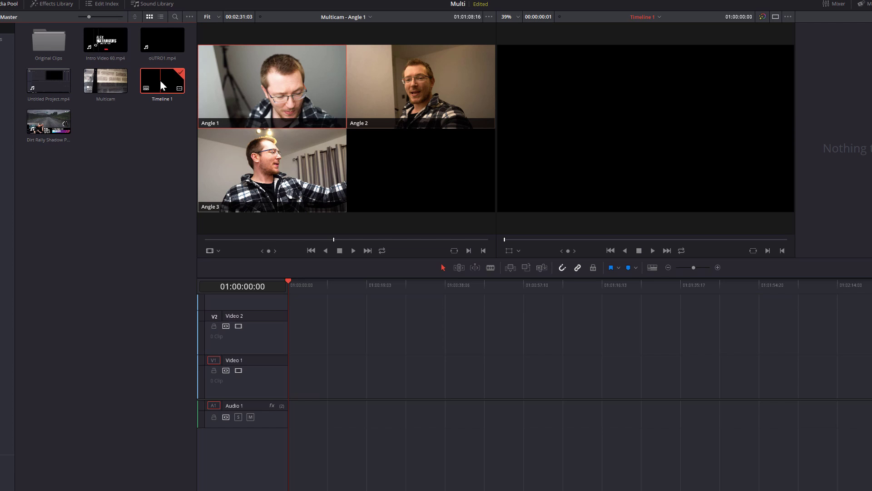
pyautogui.moveTo(102, 77); pyautogui.dragTo(319, 372)
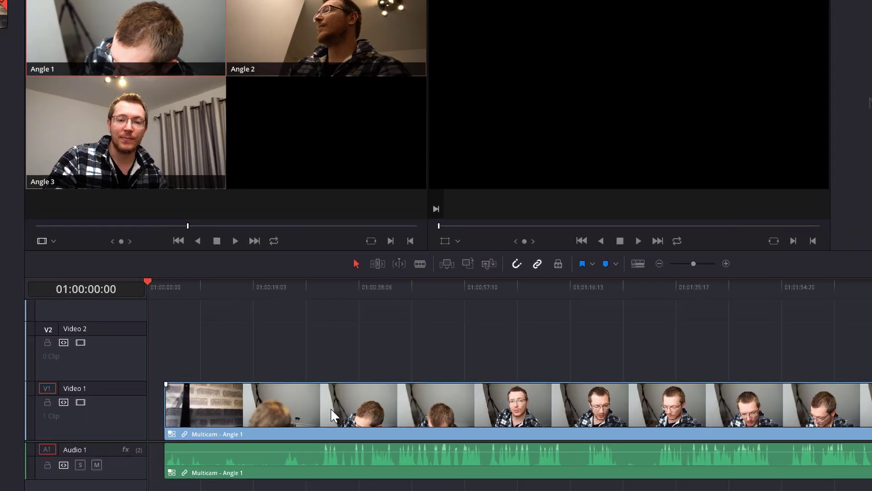
pyautogui.rightClick(424, 375)
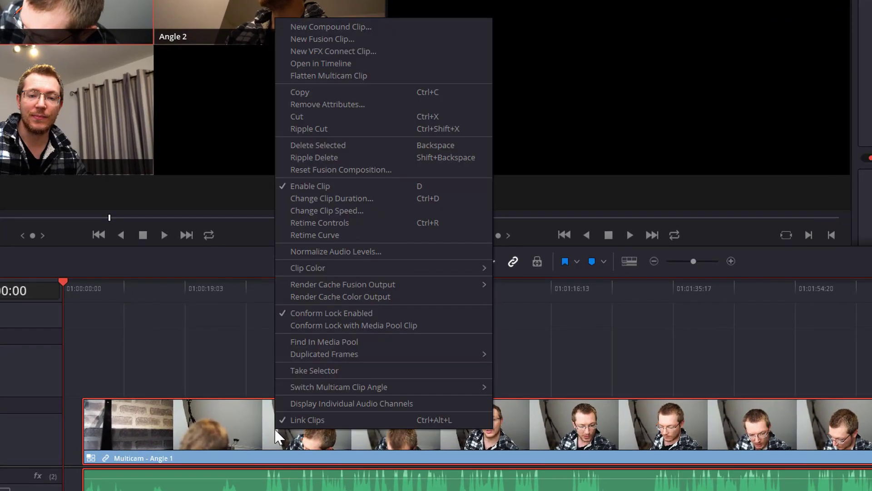
# Open the multicam clip in its own timeline, slide C0006.MP4 much earlier, and return to Timeline 1
pyautogui.click(330, 64)
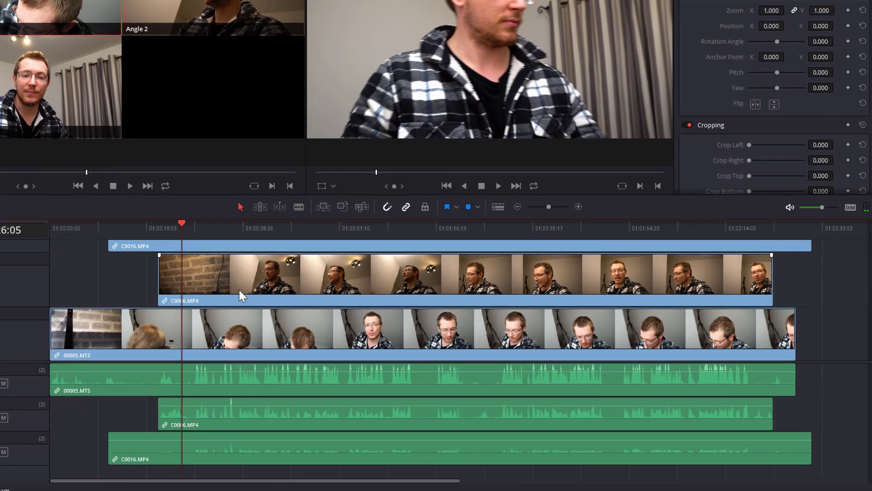
pyautogui.moveTo(239, 289); pyautogui.dragTo(170, 279)
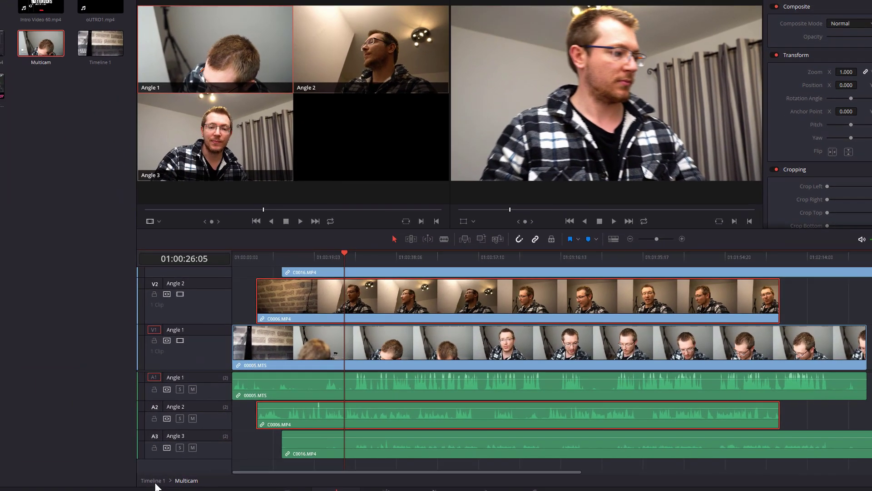
pyautogui.click(154, 481)
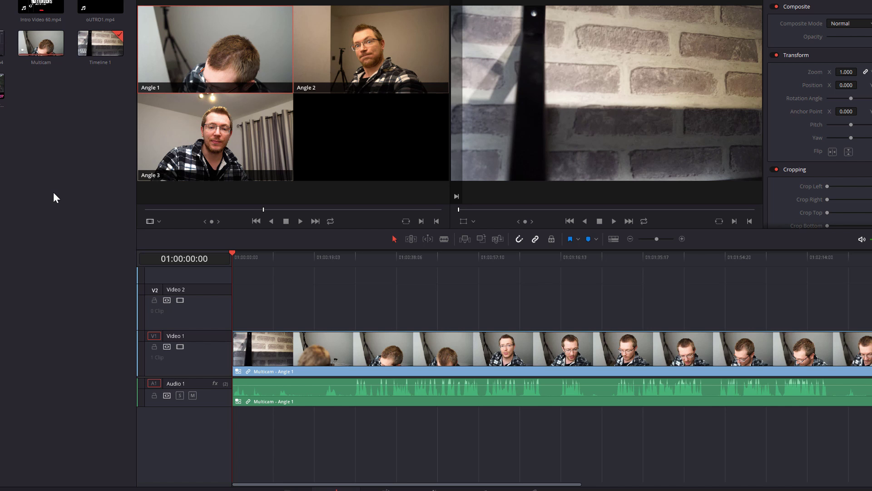
pyautogui.rightClick(325, 342)
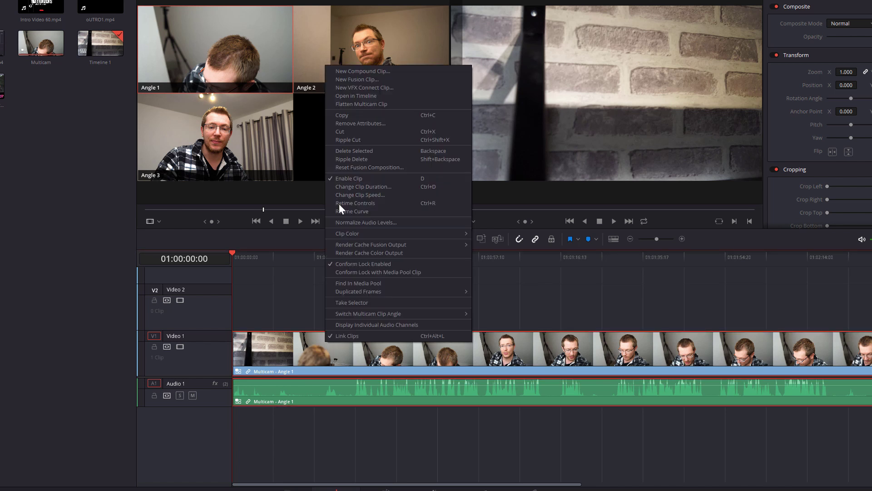
pyautogui.click(364, 96)
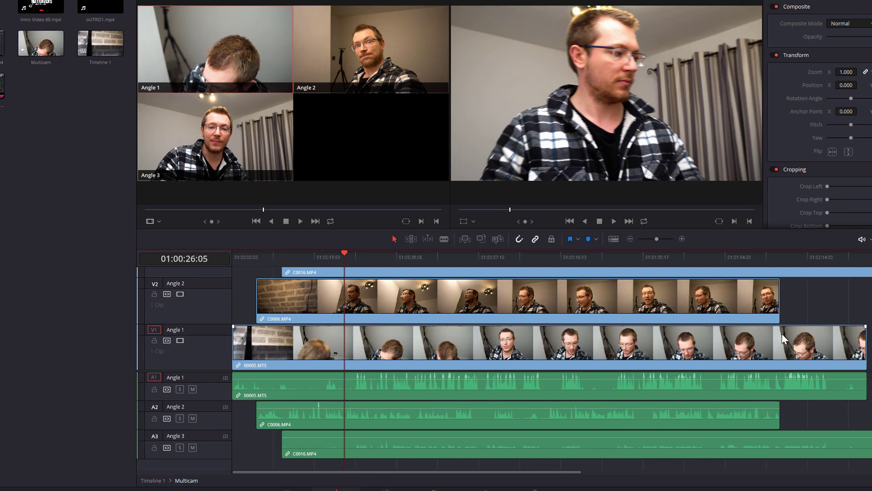
pyautogui.scroll(2, 504, 317)
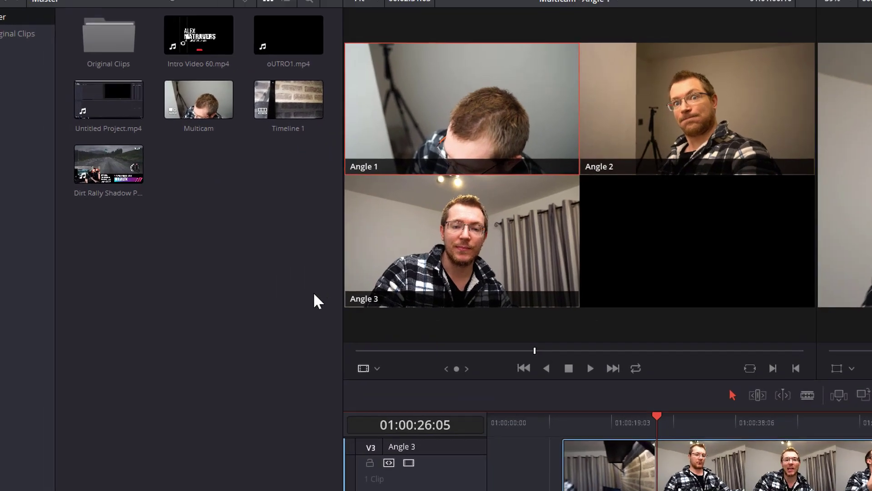
# Add the Dirt Rally clip to the multicam on a new fourth track as the Untitled Angle
pyautogui.click(155, 196)
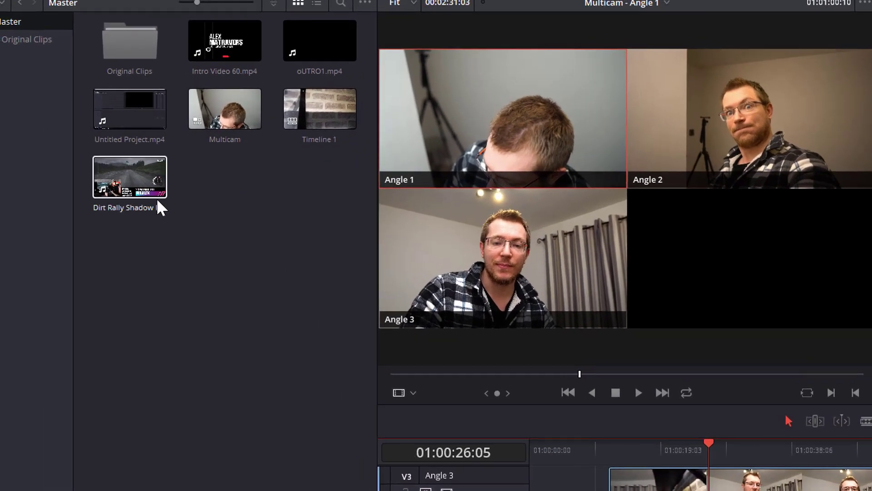
pyautogui.moveTo(114, 177); pyautogui.dragTo(747, 472)
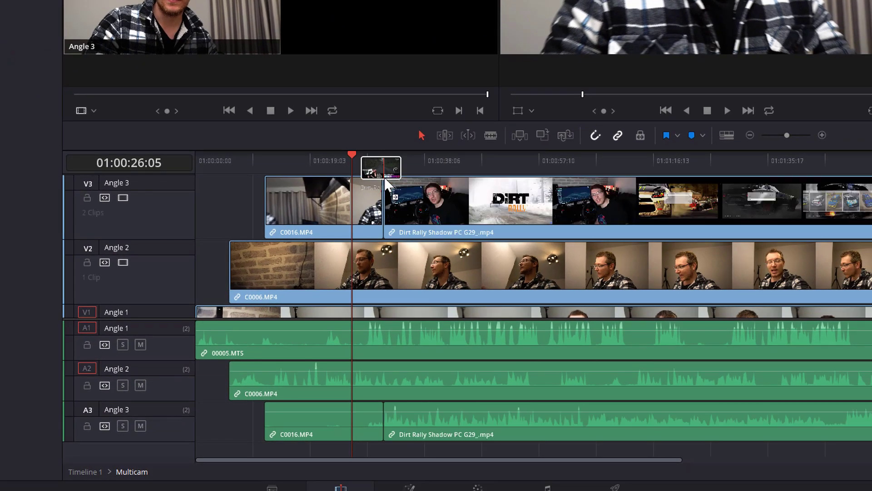
pyautogui.moveTo(386, 181); pyautogui.dragTo(200, 196)
pyautogui.click(792, 251)
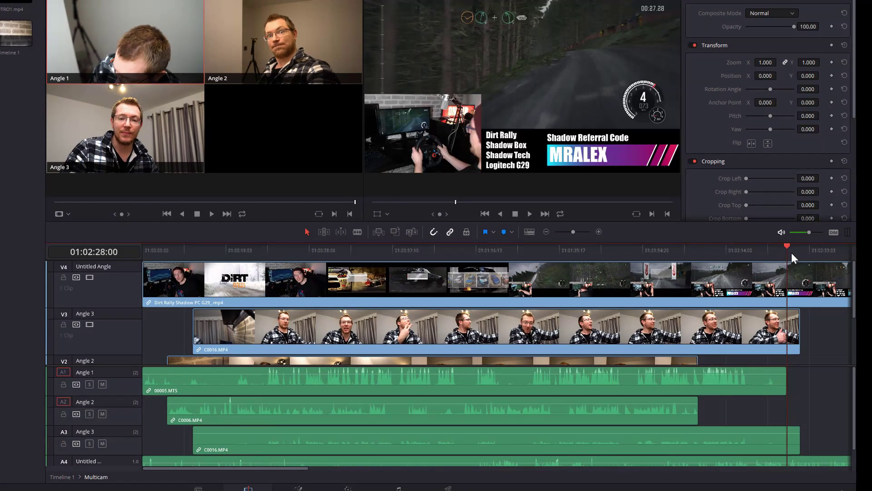
# Blade the rally clip where Angle 3 ends, delete its tail, and return to Timeline 1
pyautogui.moveTo(791, 253); pyautogui.dragTo(807, 255)
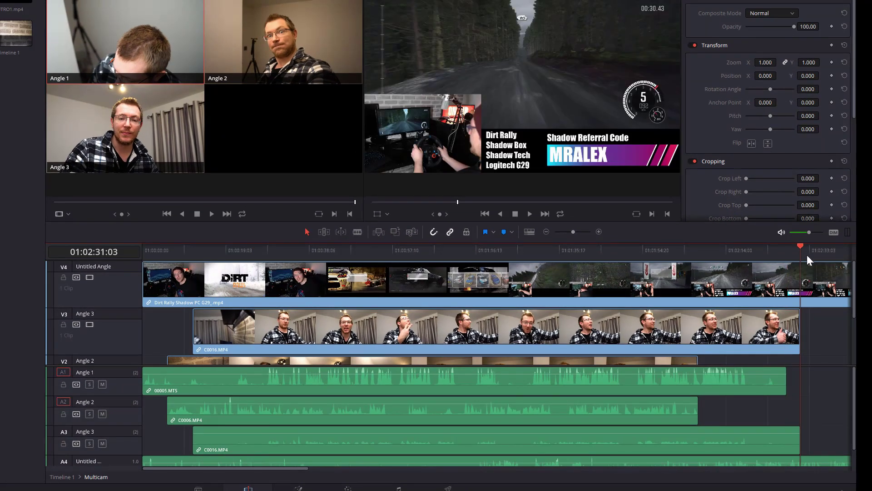
pyautogui.hotkey('ctrl', '\\')
pyautogui.click(827, 300)
pyautogui.press('Delete')
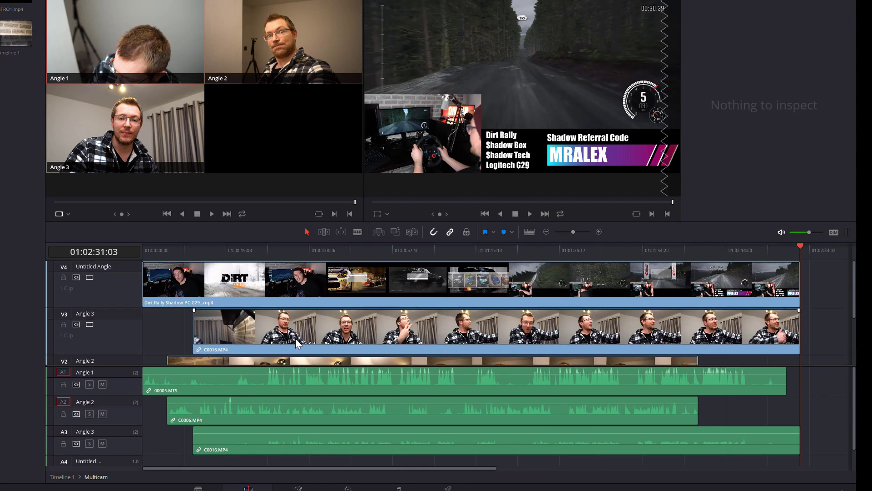
pyautogui.click(389, 250)
pyautogui.click(482, 279)
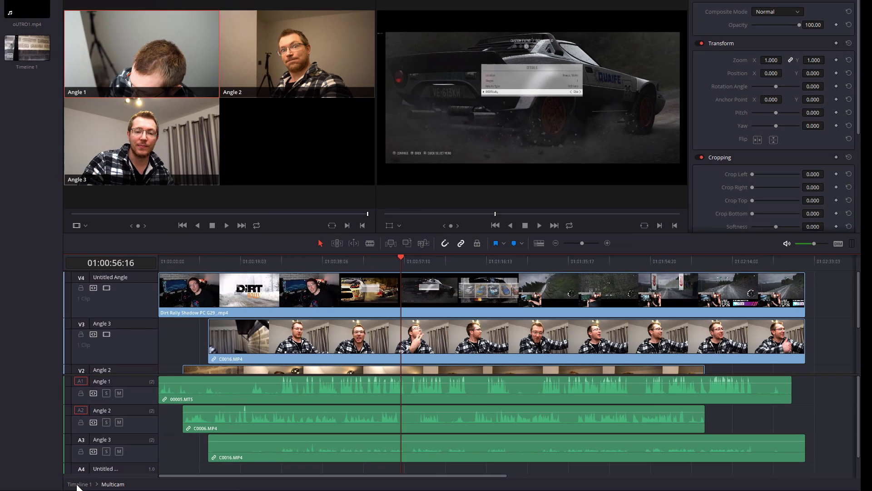
pyautogui.click(60, 477)
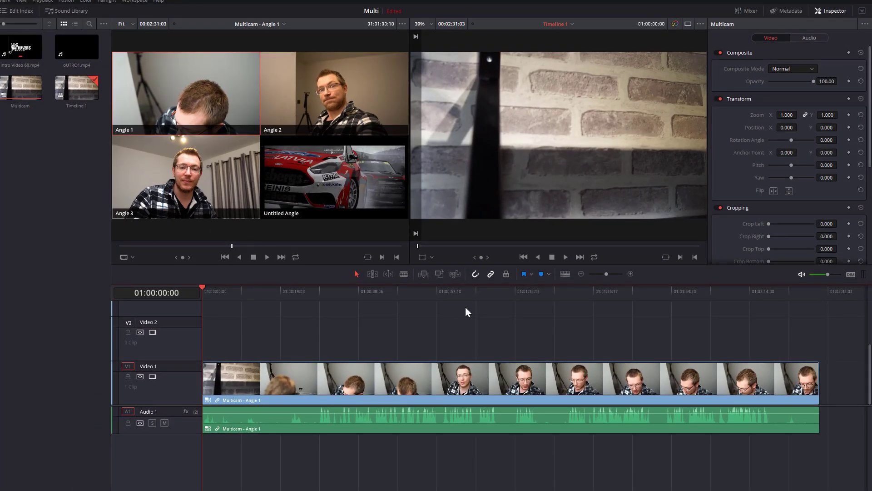
# From the chosen playhead position, cut the edit to the Untitled Angle (key 4), then Angle 3
pyautogui.click(462, 291)
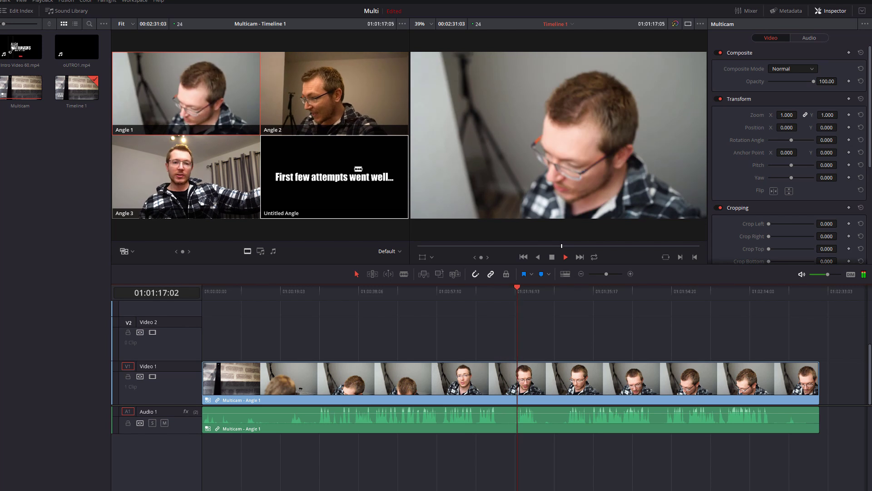
pyautogui.press('4')
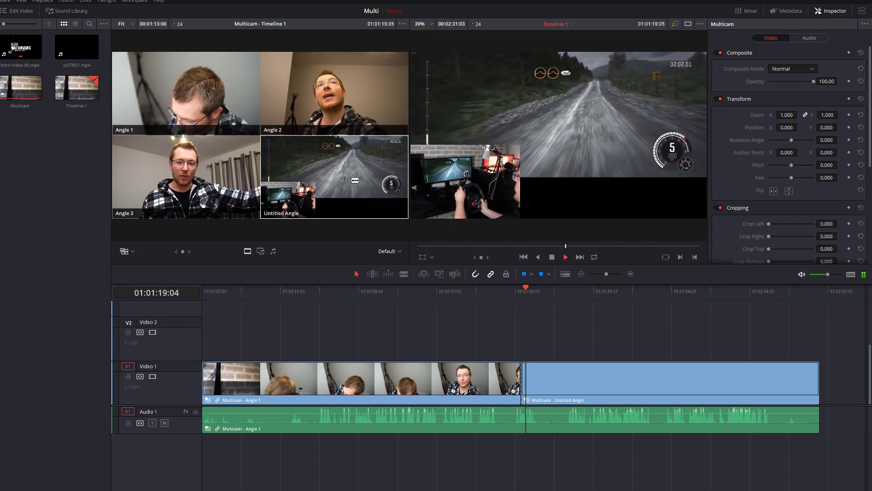
pyautogui.press('3')
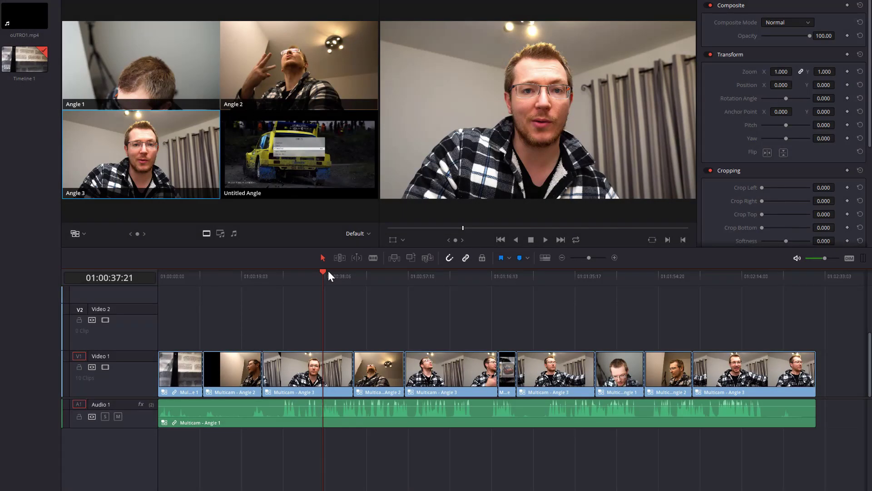
# Check the Angle 2 and Angle 3 sections, then play back from about 01:00:53 to review the cuts
pyautogui.click(370, 275)
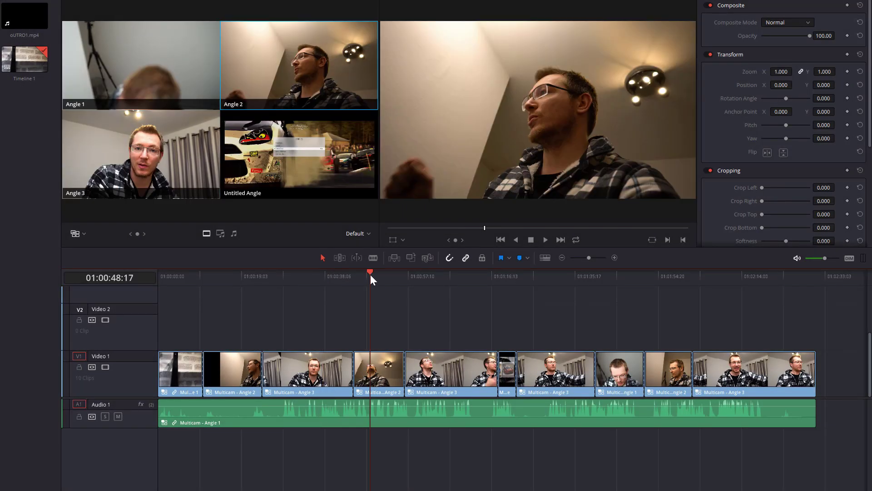
pyautogui.click(531, 279)
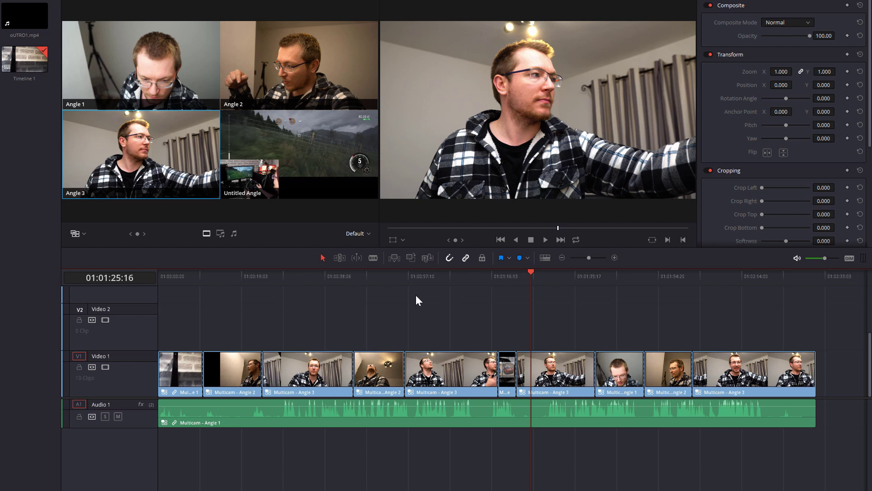
pyautogui.click(392, 281)
pyautogui.press('space')
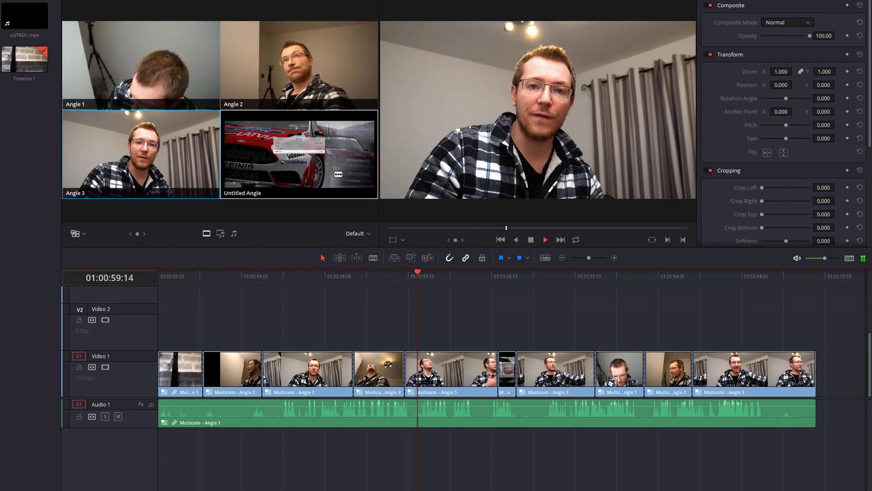
pyautogui.press('space')
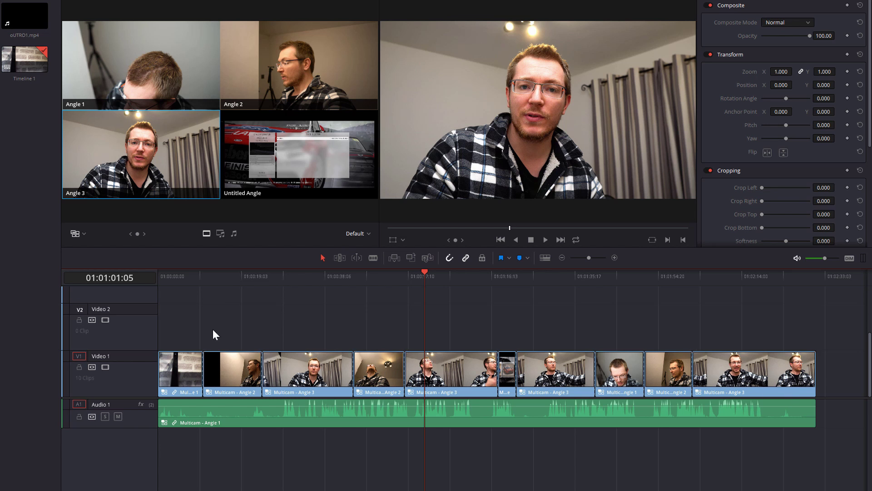
# Select all multicam clips with their audio and apply Flatten Multicam Clip
pyautogui.moveTo(174, 331); pyautogui.dragTo(748, 408)
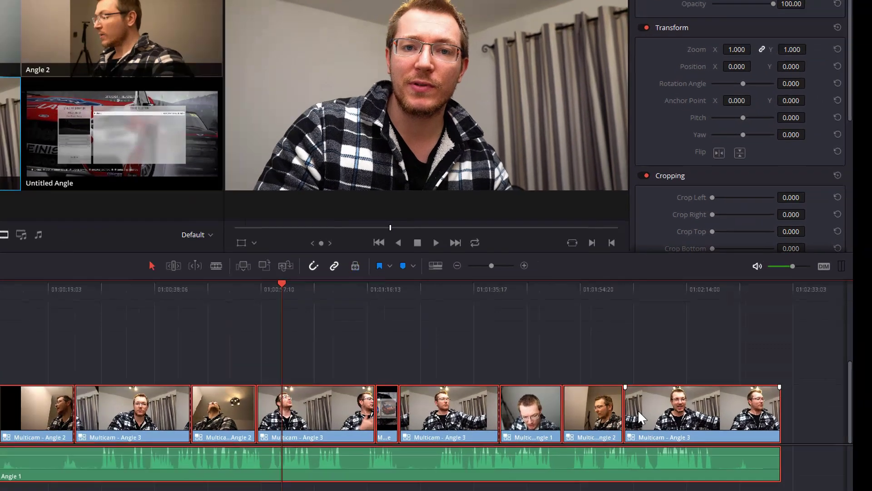
pyautogui.rightClick(704, 377)
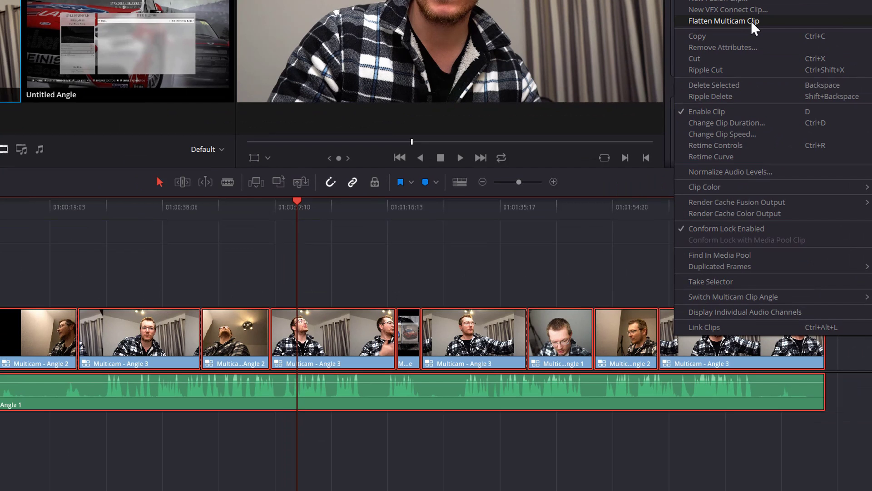
pyautogui.click(646, 81)
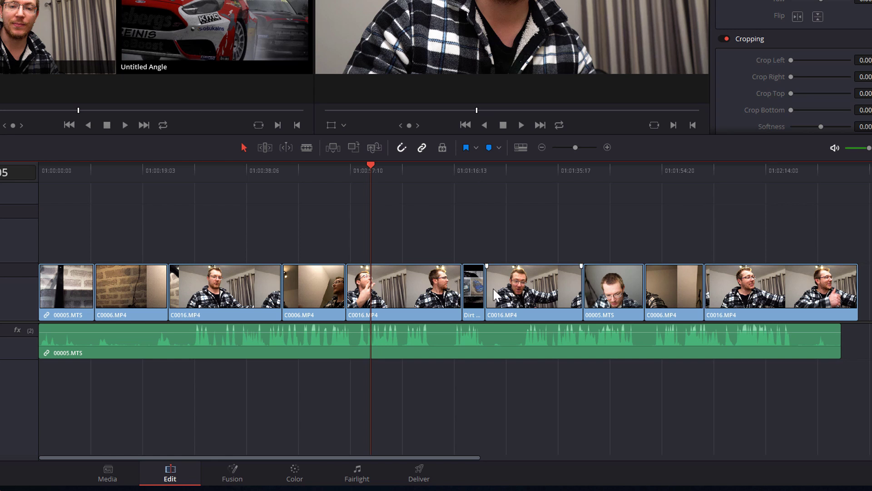
pyautogui.click(498, 173)
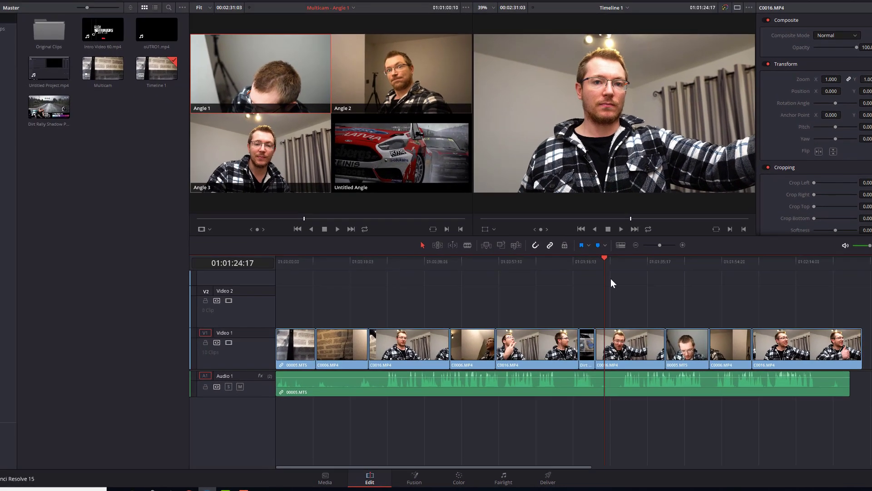
pyautogui.press('space')
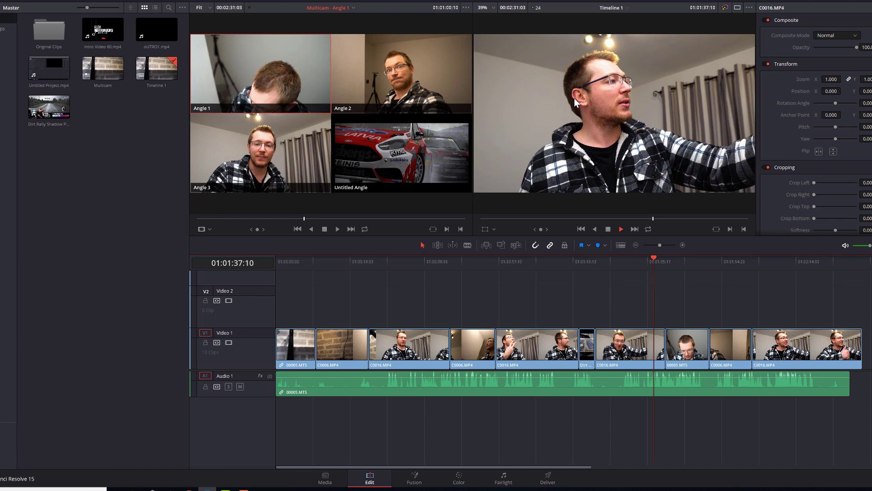
pyautogui.press('space')
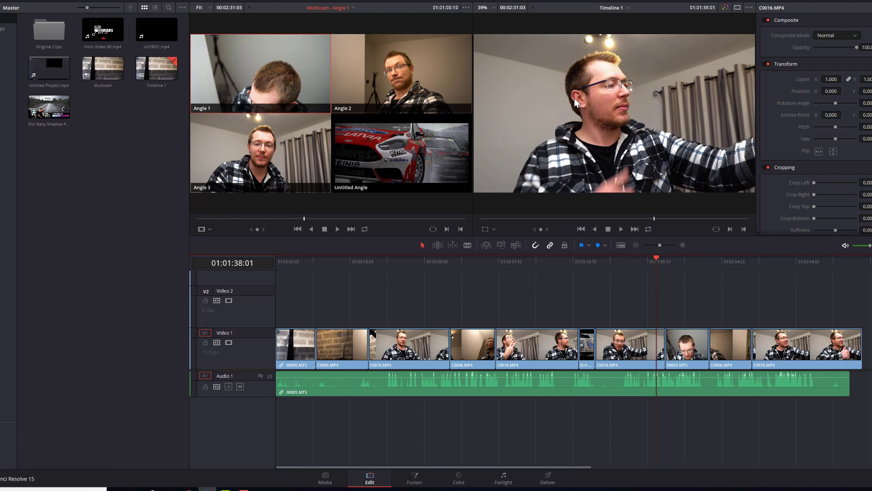